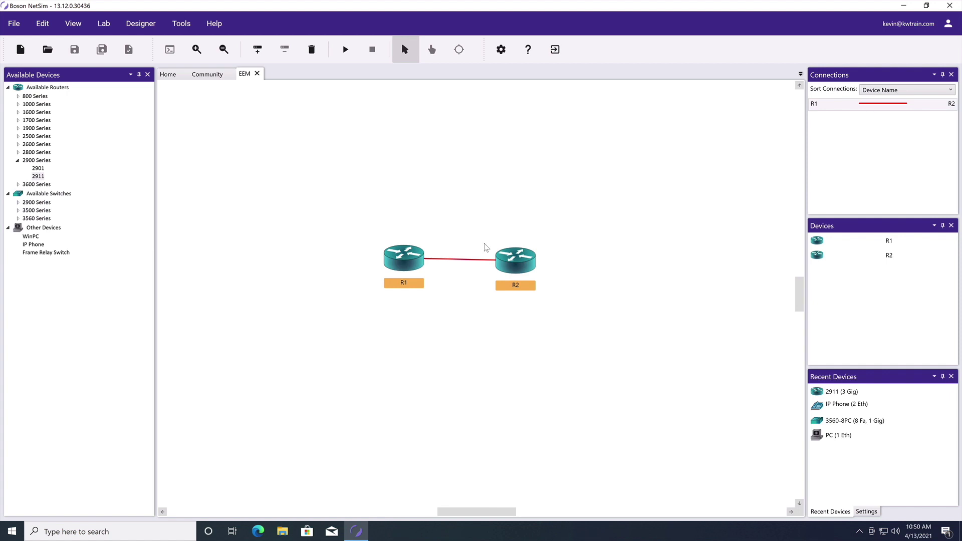
Start the simulation and enter privileged exec mode on R1 with ena
click(345, 49)
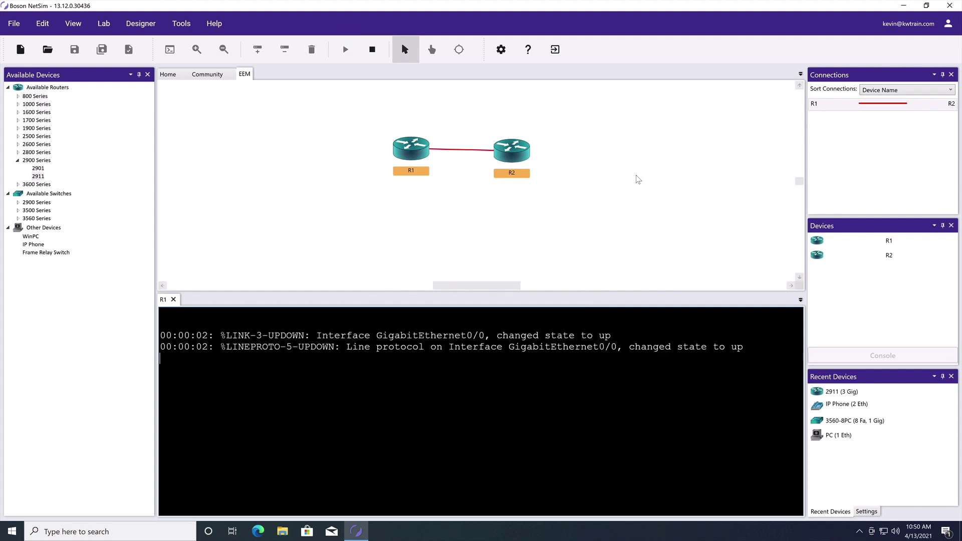
key(Return)
key(Return)
key(Return)
text(ena)
key(Return)
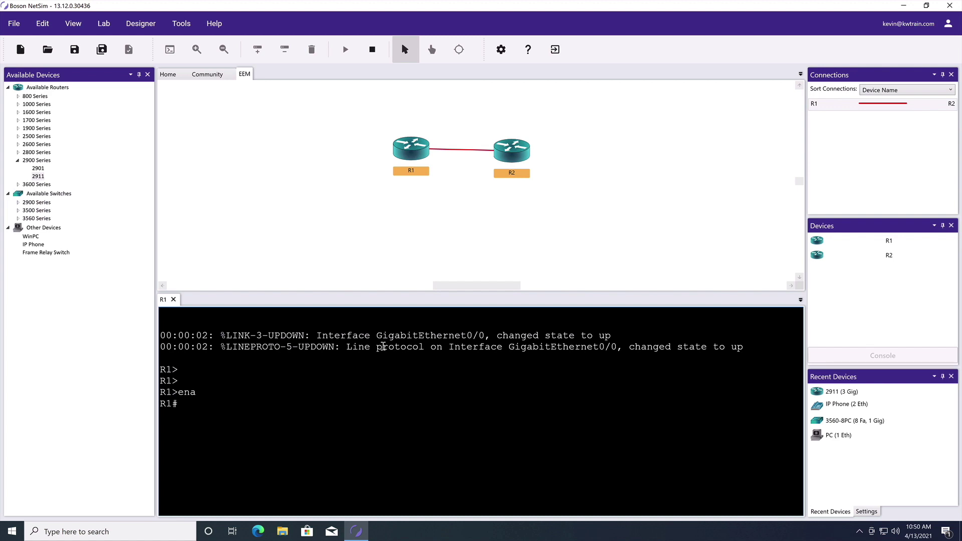
drag(312, 335, 628, 339)
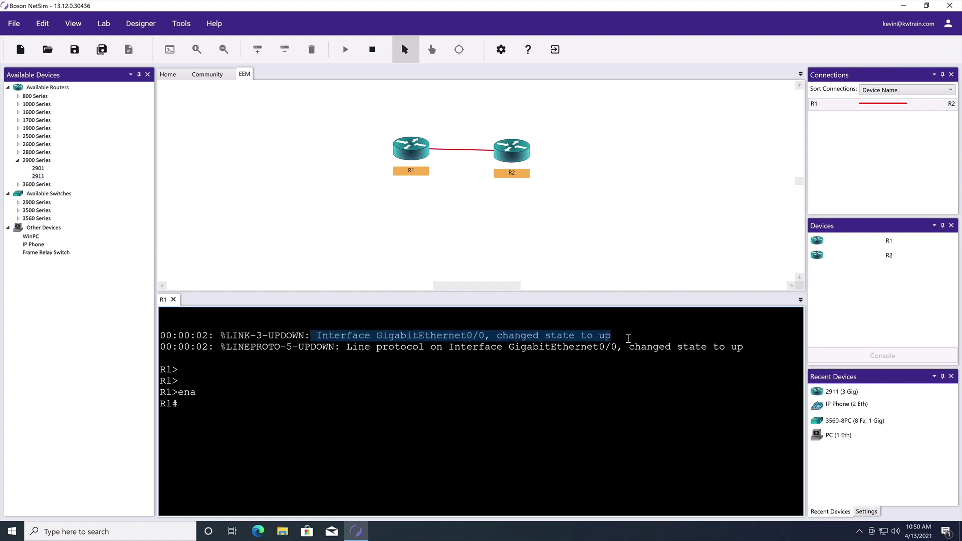
click(557, 417)
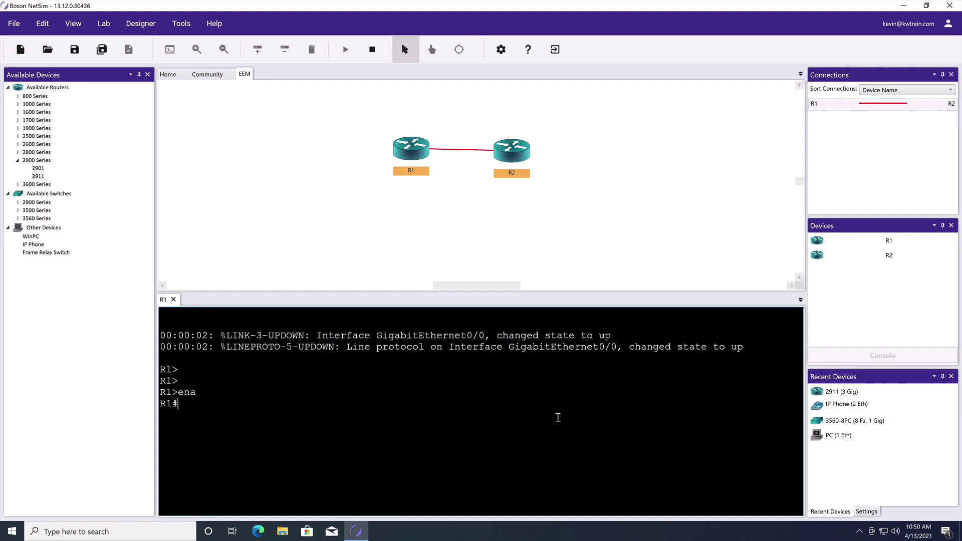
Administratively shut down GigabitEthernet0/0 from global configuration mode
text(conf term)
key(Return)
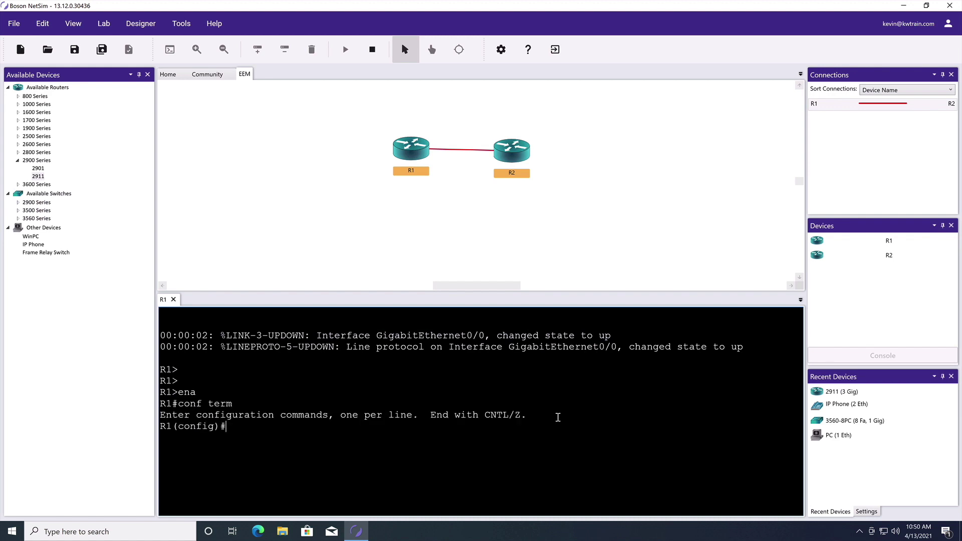
text(int gig 0/0)
key(Return)
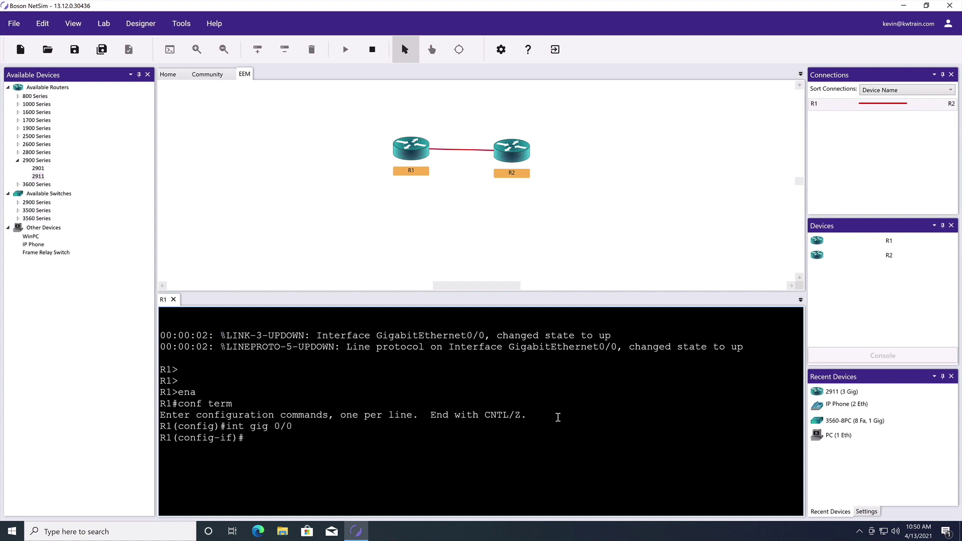
text(shutdown)
key(Return)
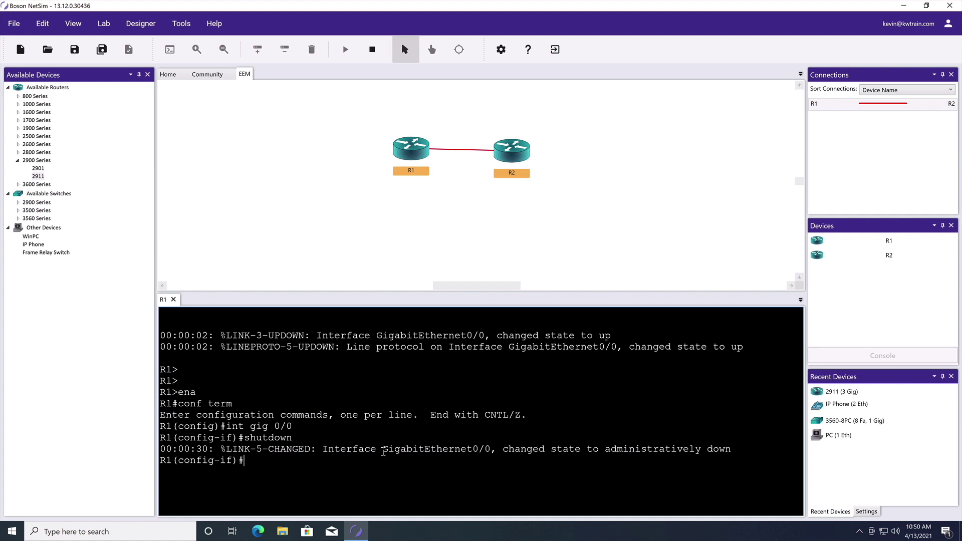
drag(322, 449, 737, 449)
click(718, 463)
Re-enable GigabitEthernet0/0 with no shut, then exit to global configuration mode
text(no shut)
key(Return)
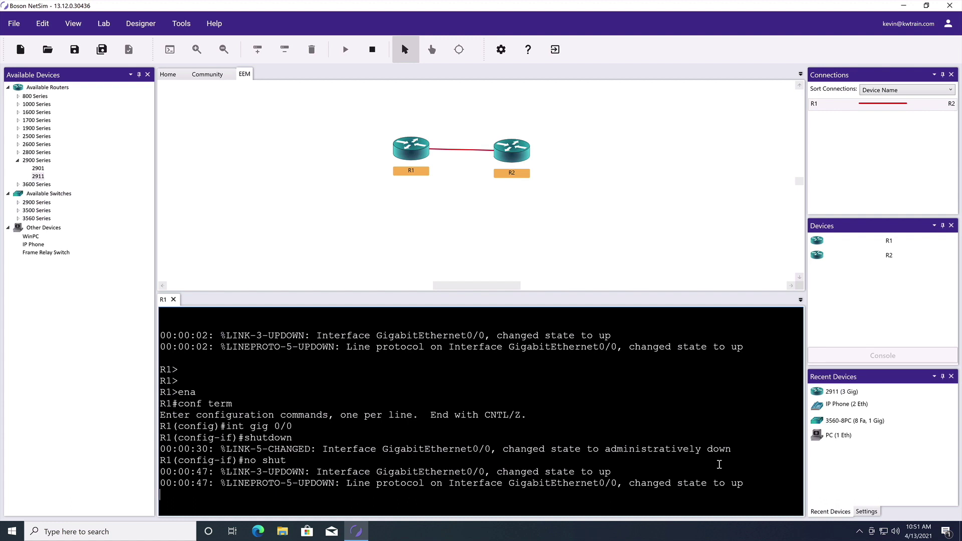
key(Return)
key(Return)
text(exit)
key(Return)
key(Return)
key(Return)
key(Return)
key(Return)
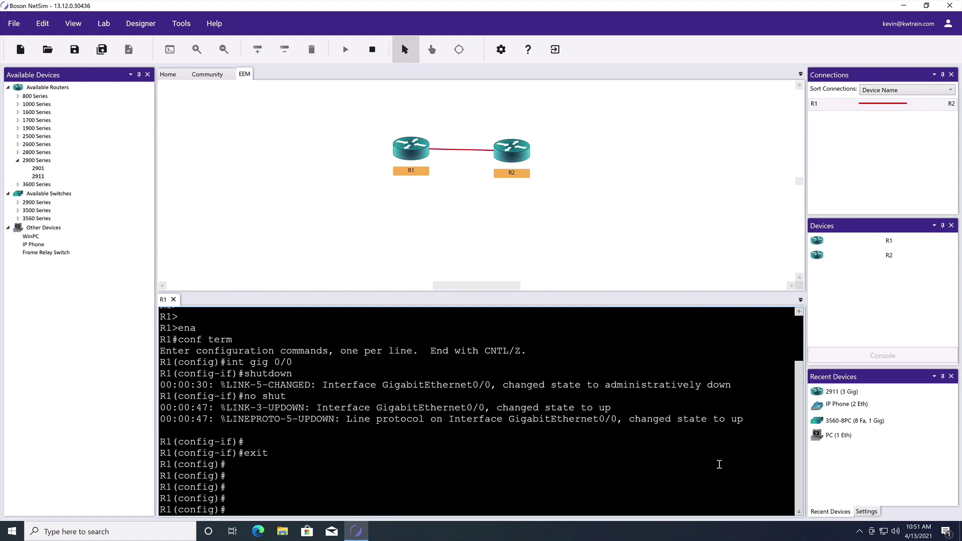
Create applet AUTO-NO-SHUT triggered by syslog pattern "Interface GigabitEthernet0/0, changed state to administratively down"
text(event manager )
text(?)
text(app)
key(Tab)
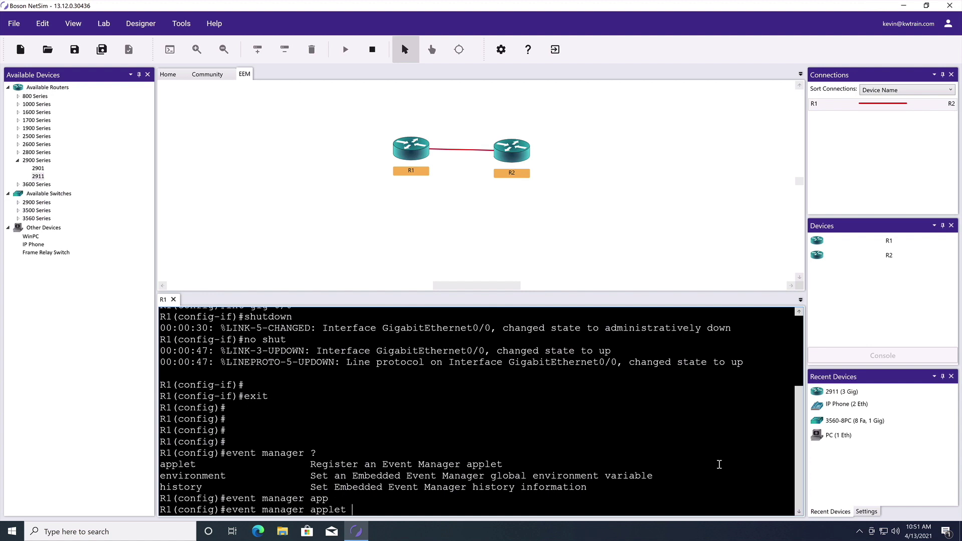
text(AUTO-NO-SHUT)
key(Return)
text(event ?)
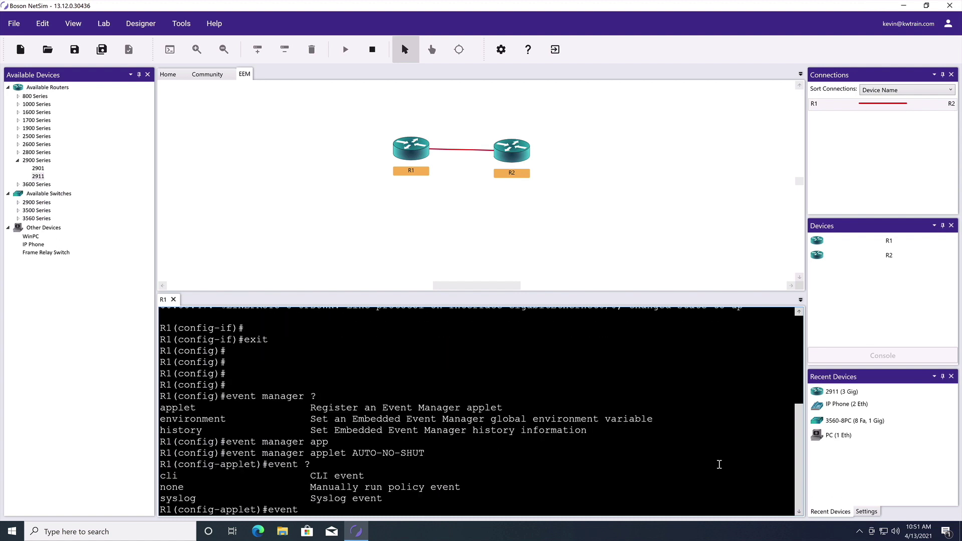
text(syslog ?)
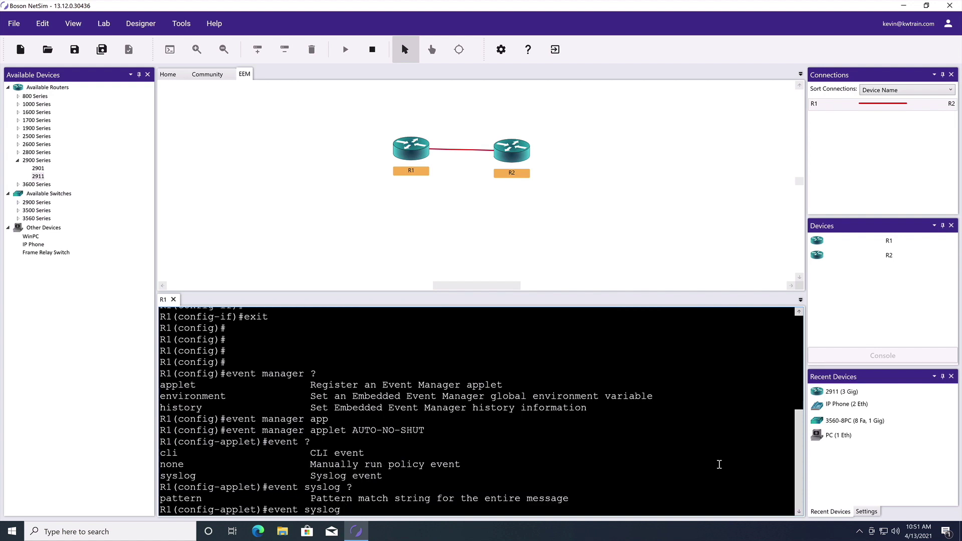
text(?pat)
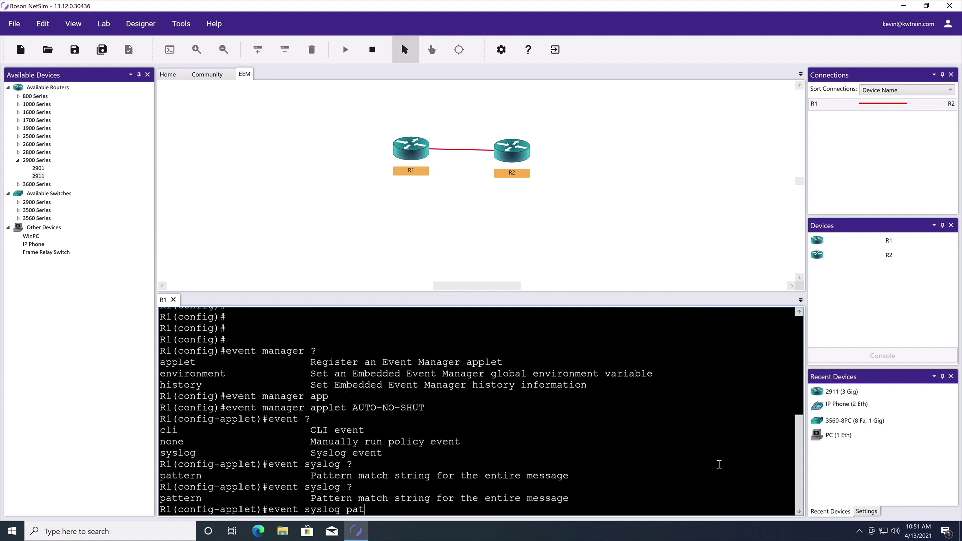
text(tern "Interface GigabitEt)
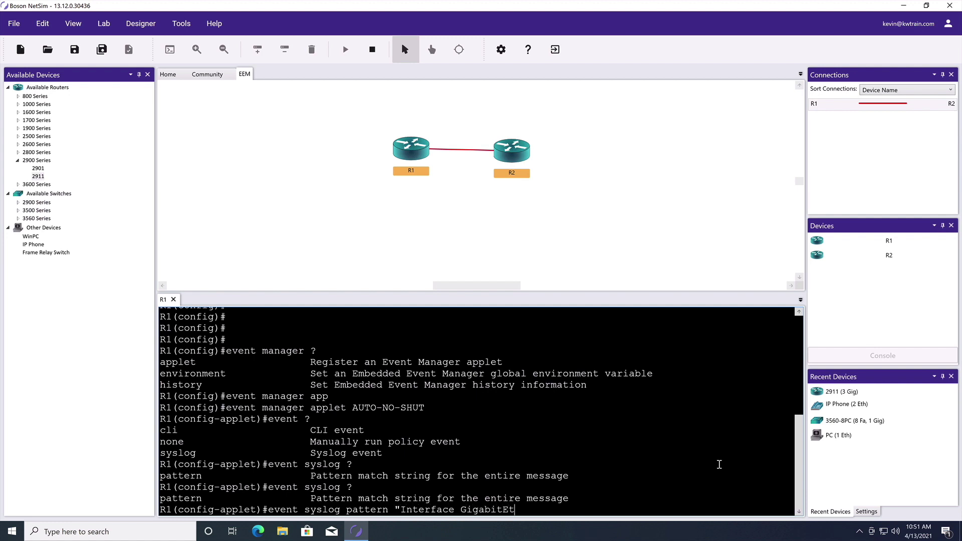
text(hernet0/0, changed state to administratively )
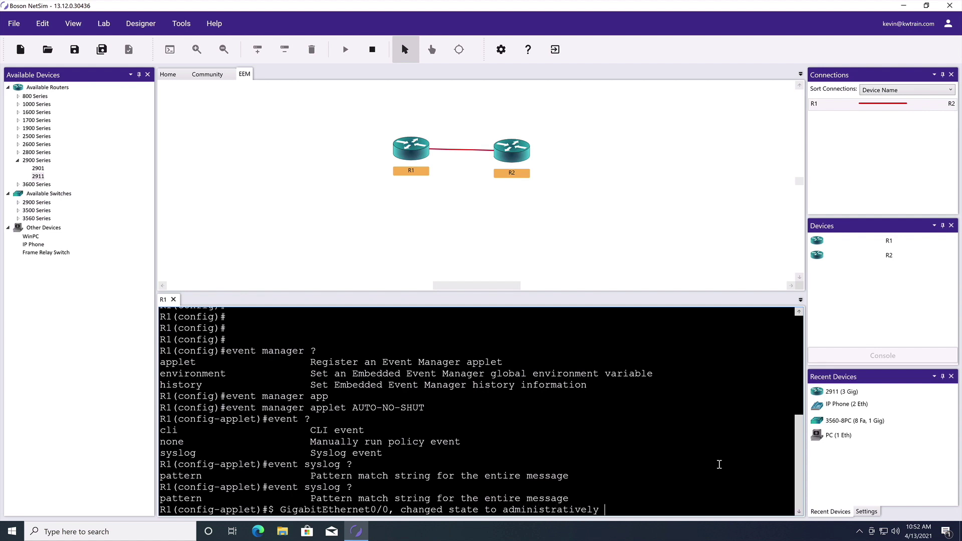
text(down")
key(Return)
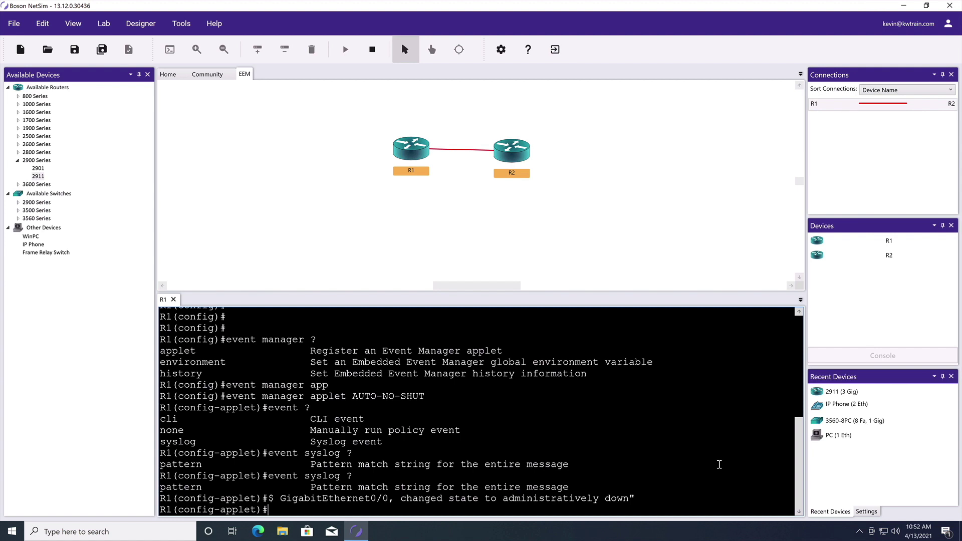
Add actions 1.0–1.3 running enable, conf t, int gig 0/0 and no shutdown
text(action 1.0 ?)
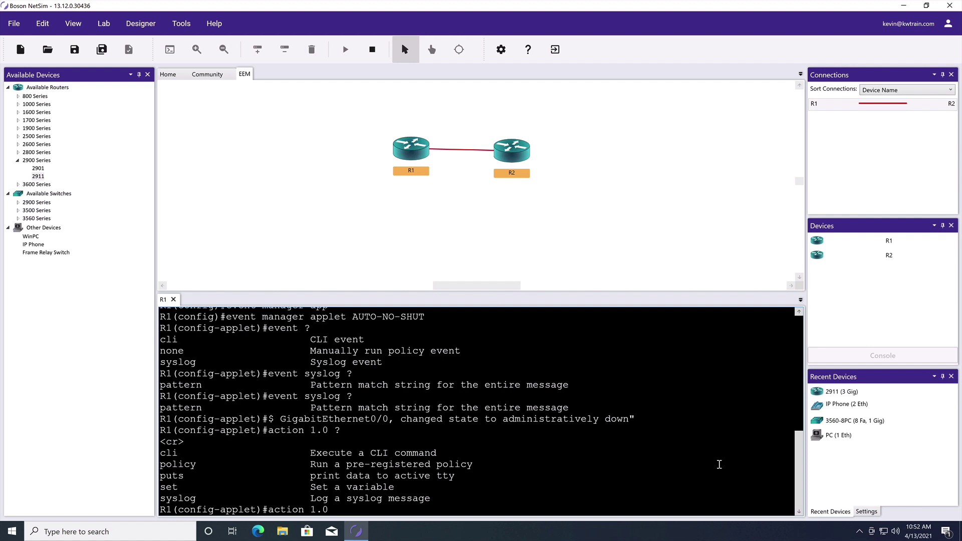
text(cli ?command ")
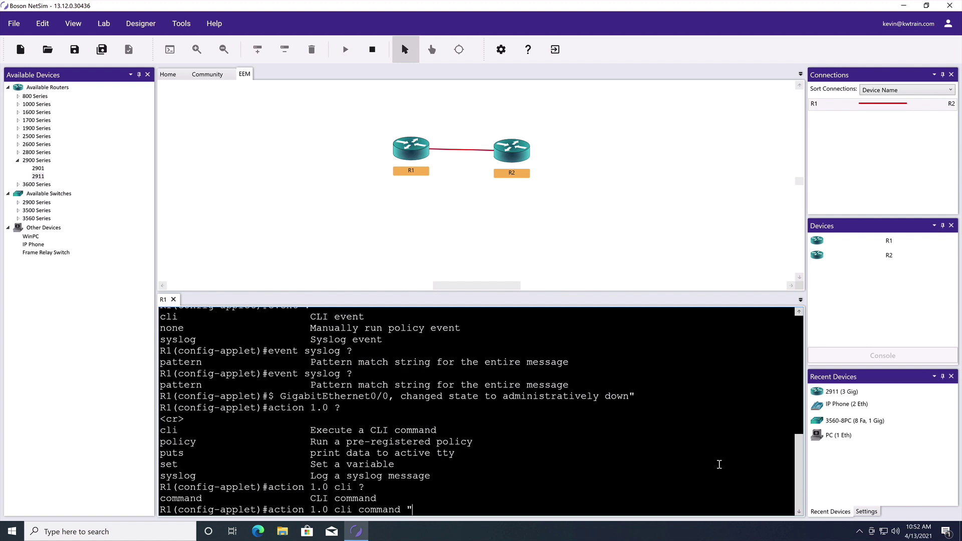
text(enable")
key(Return)
text(a)
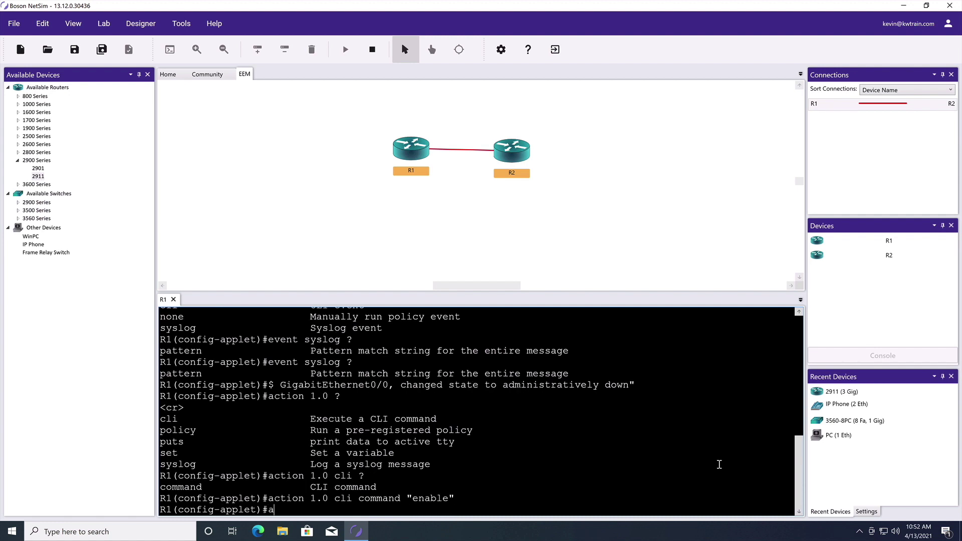
text(ction 1.1)
text(cli command "conf t")
key(Return)
text(action 1.2)
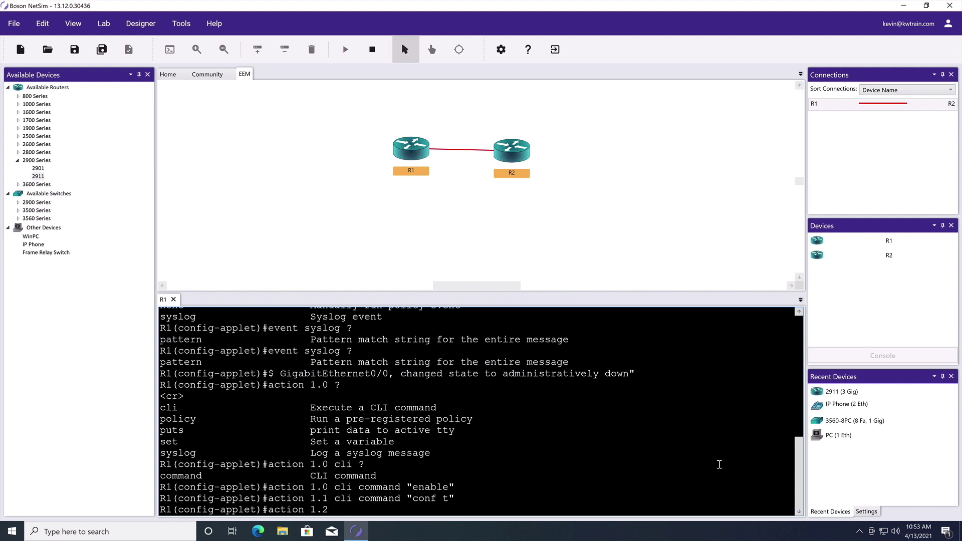
text( cli command "int gig 0/0")
key(Return)
text(action 1.3 cli comman)
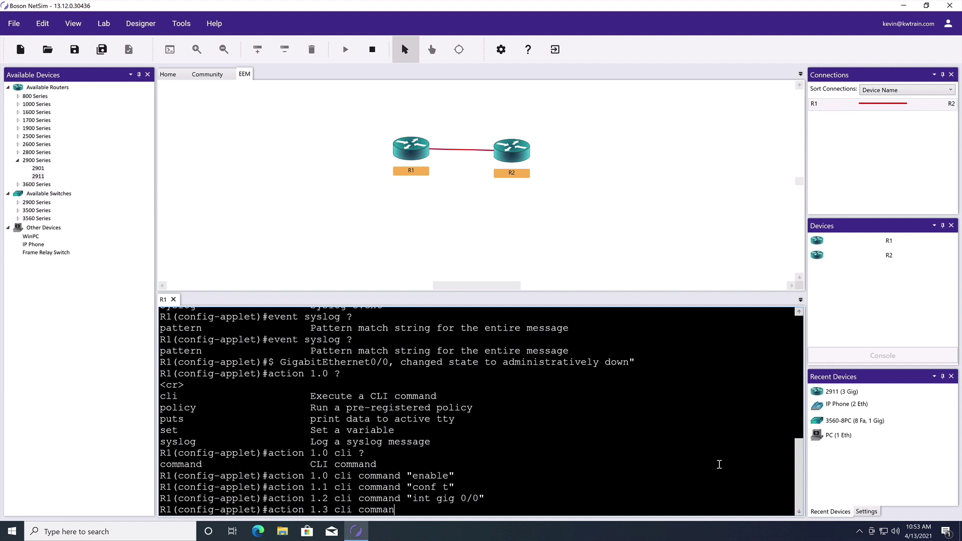
text(d "no shutdown")
key(Return)
Leave configuration mode back to privileged exec with end
text(end)
key(Return)
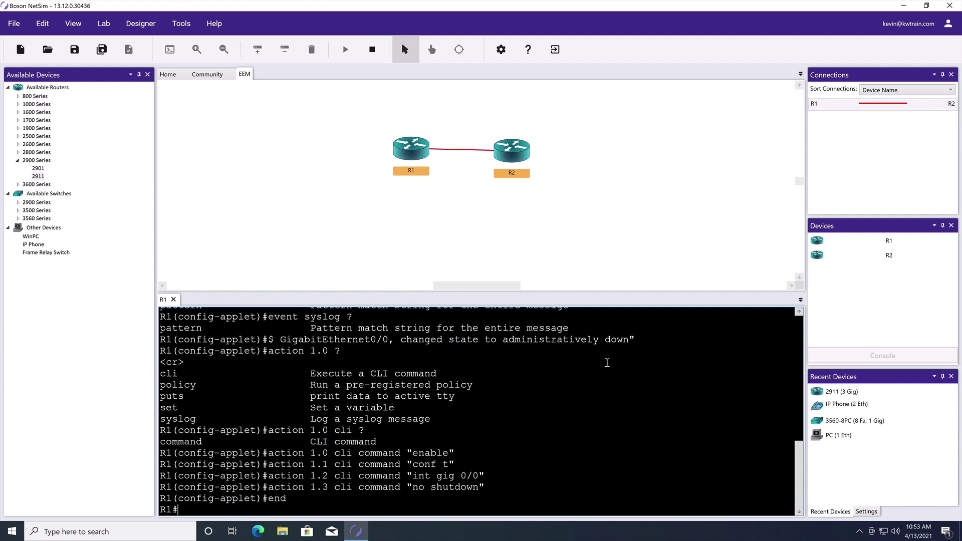
key(Return)
key(Return)
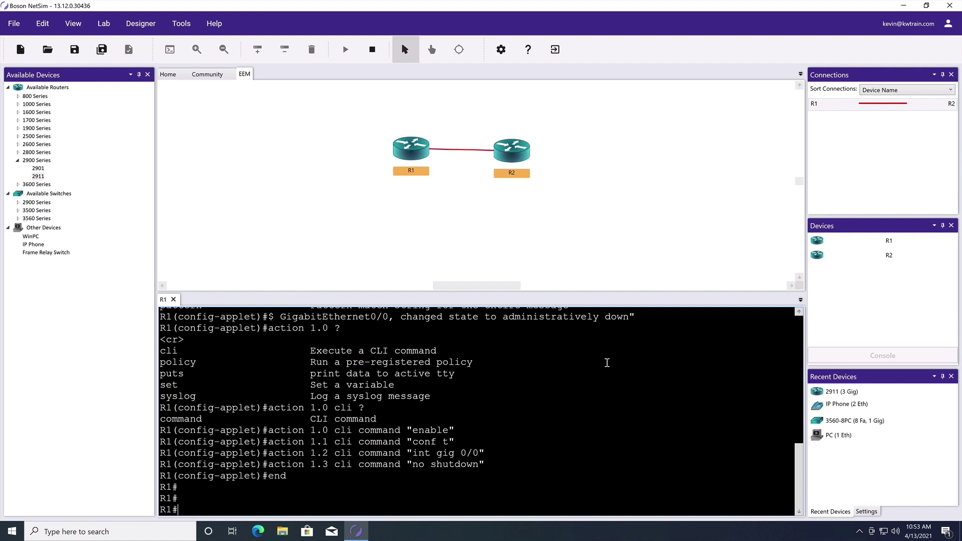
Shut down GigabitEthernet0/0 and watch the applet bring it back up
text(conf term)
key(Return)
text(int gig 0/0)
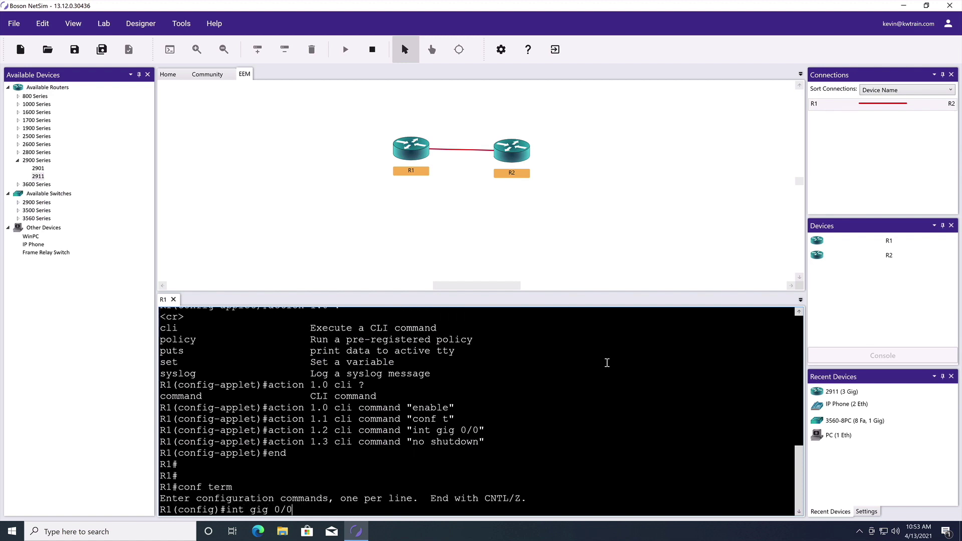
key(Return)
text(shutdown)
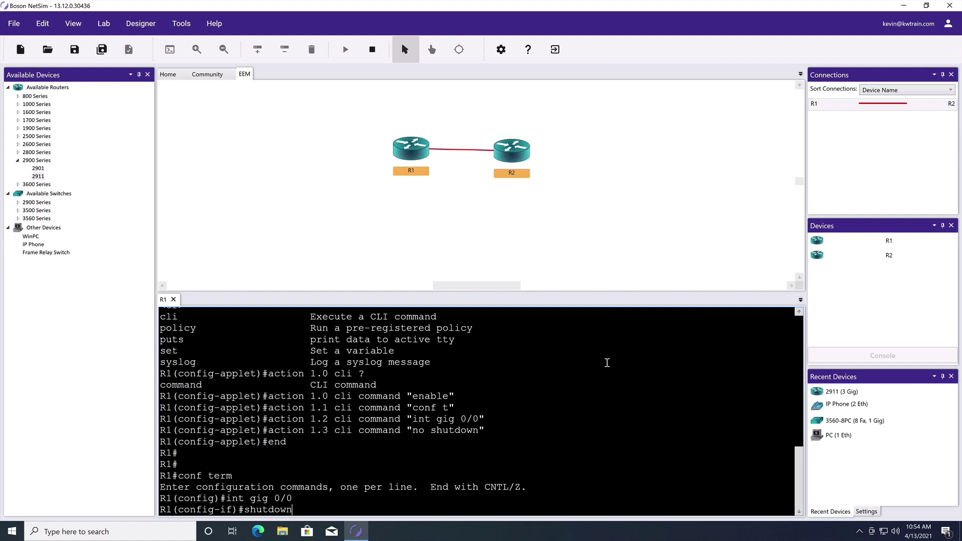
key(Return)
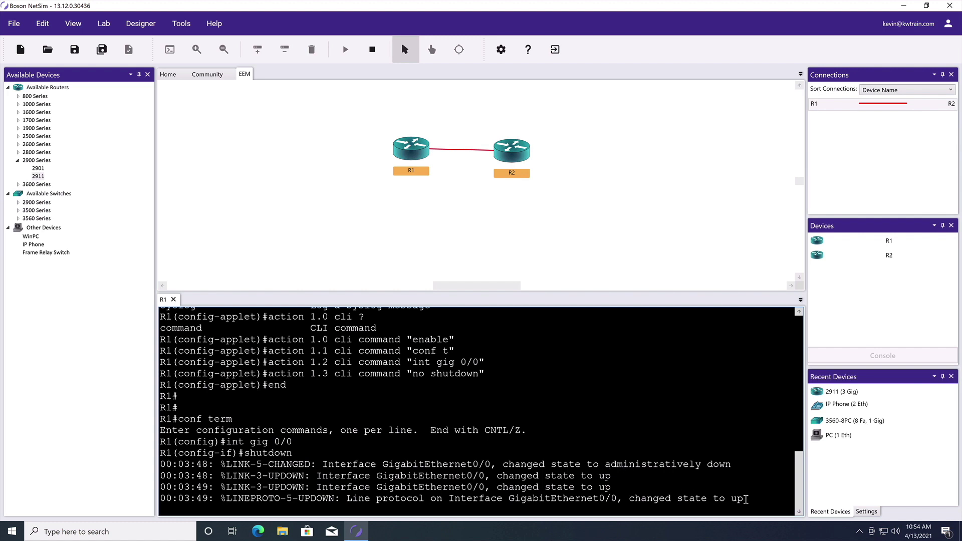
key(Return)
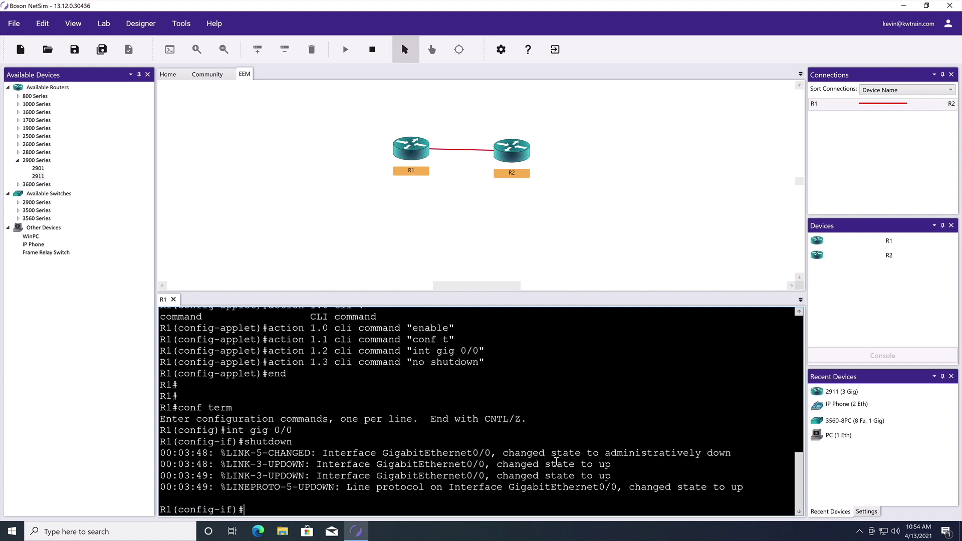